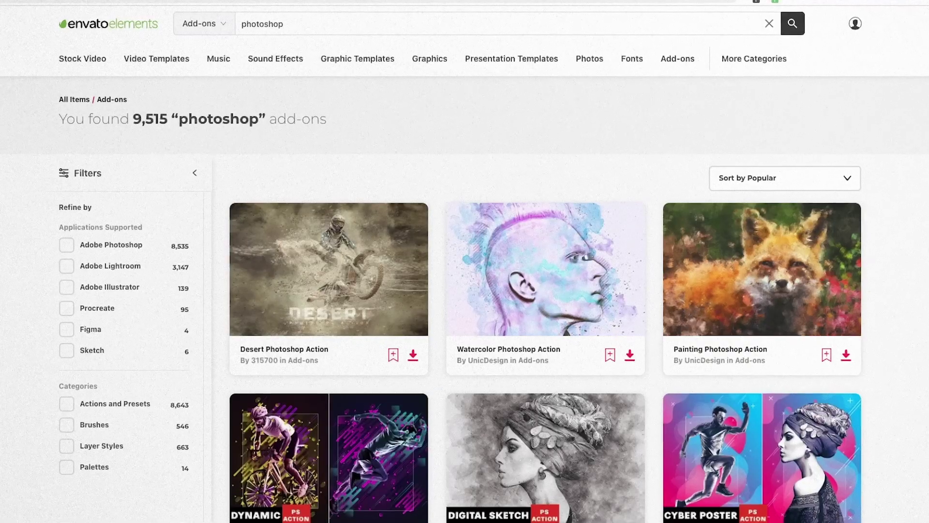
# Scroll past the add-on results and browse the Textures, Social, Patterns and Icons graphics
pyautogui.scroll(-4, 546, 291)
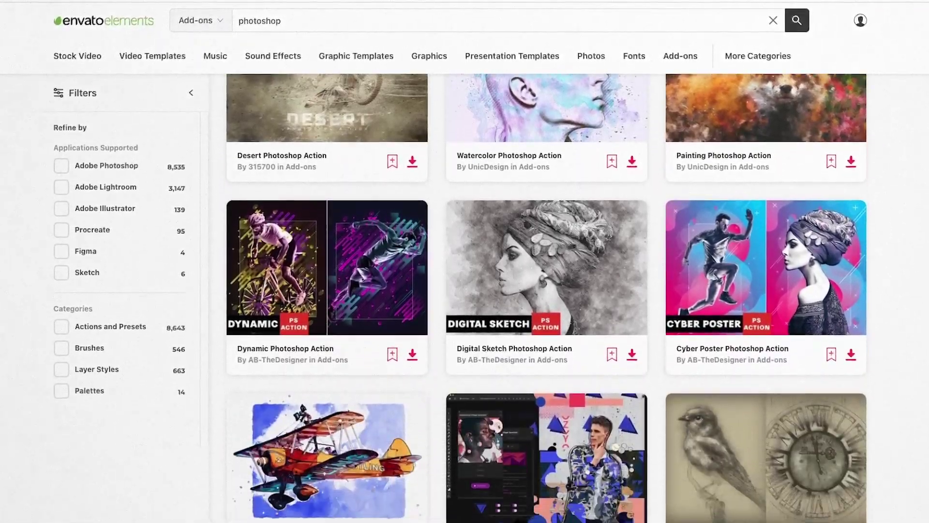
pyautogui.scroll(-7, 546, 291)
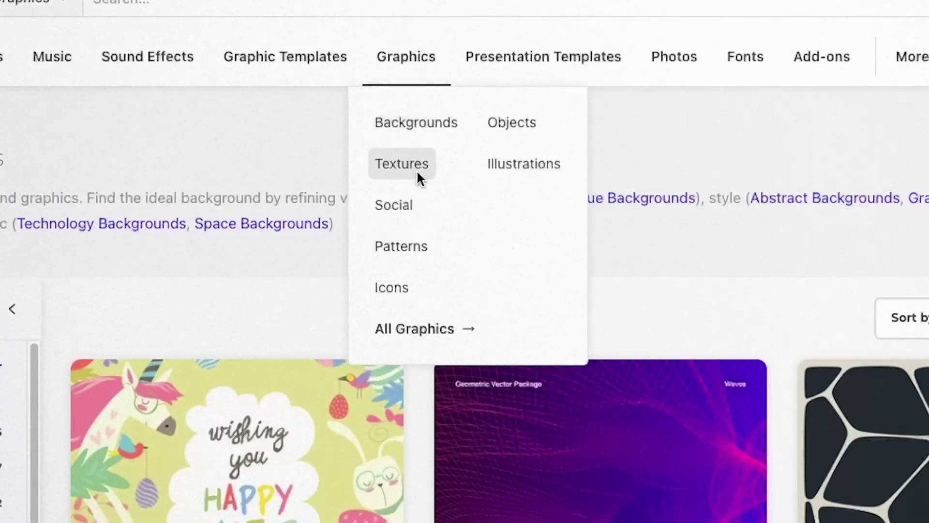
pyautogui.click(417, 170)
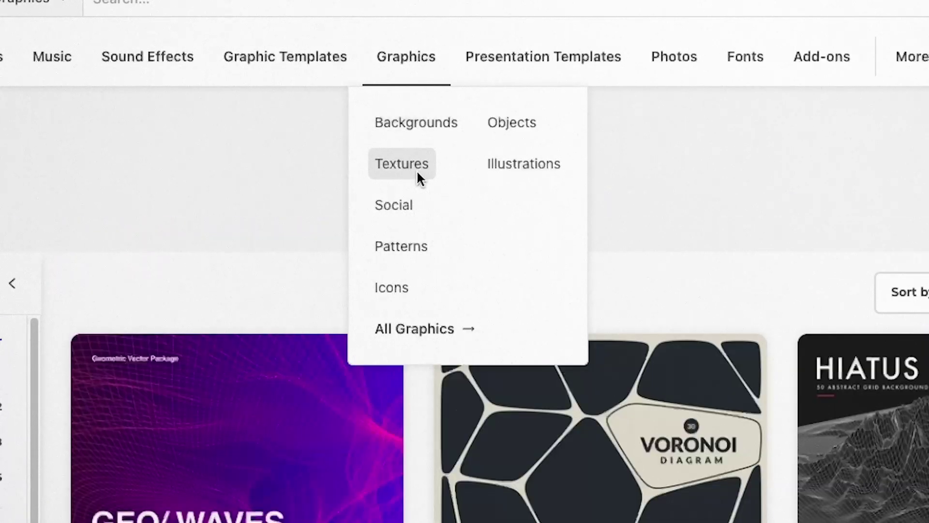
pyautogui.click(407, 204)
pyautogui.click(399, 245)
pyautogui.click(398, 287)
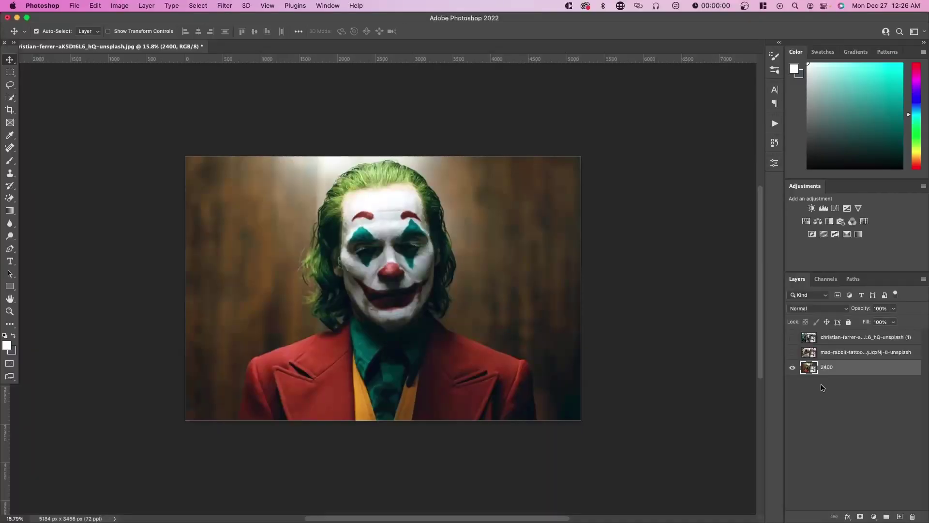
# Show the mad-rabbit-tattoo street photo, make its layer the working layer, then hide it again
pyautogui.click(793, 353)
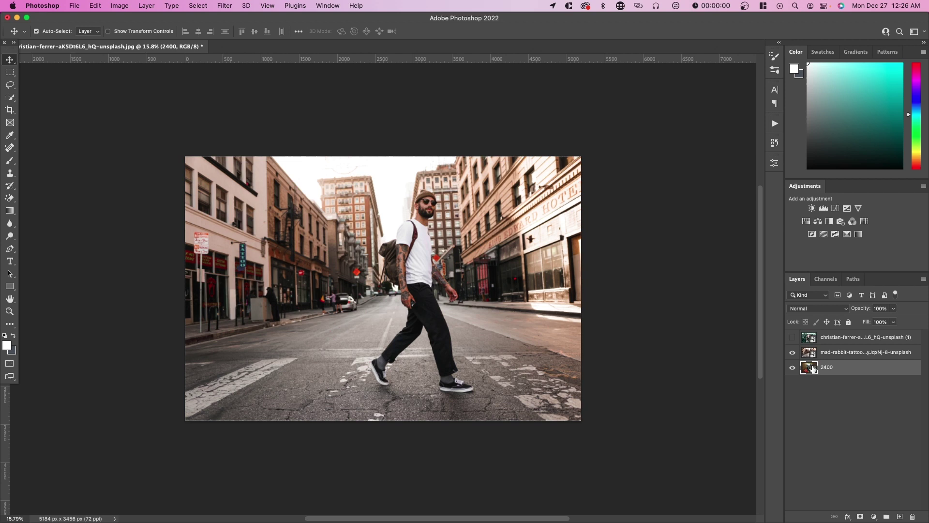
pyautogui.click(826, 355)
pyautogui.click(814, 371)
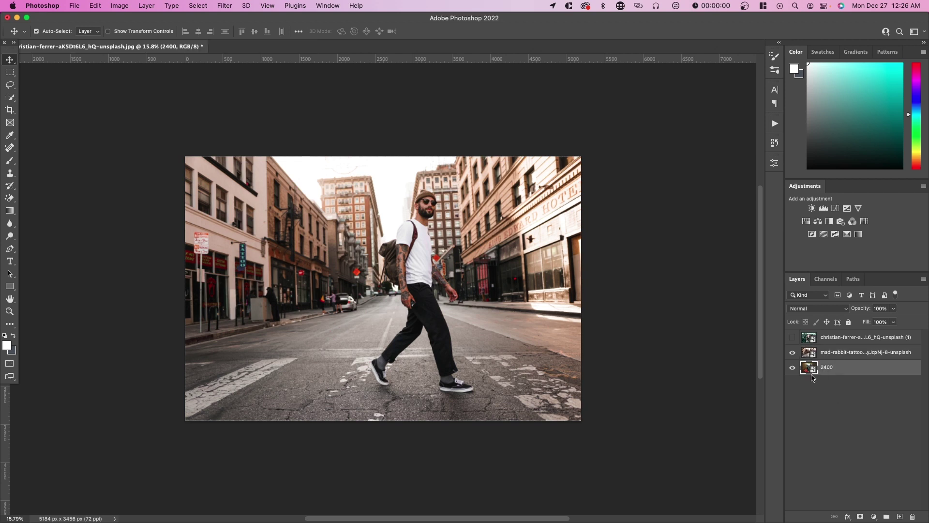
pyautogui.click(830, 355)
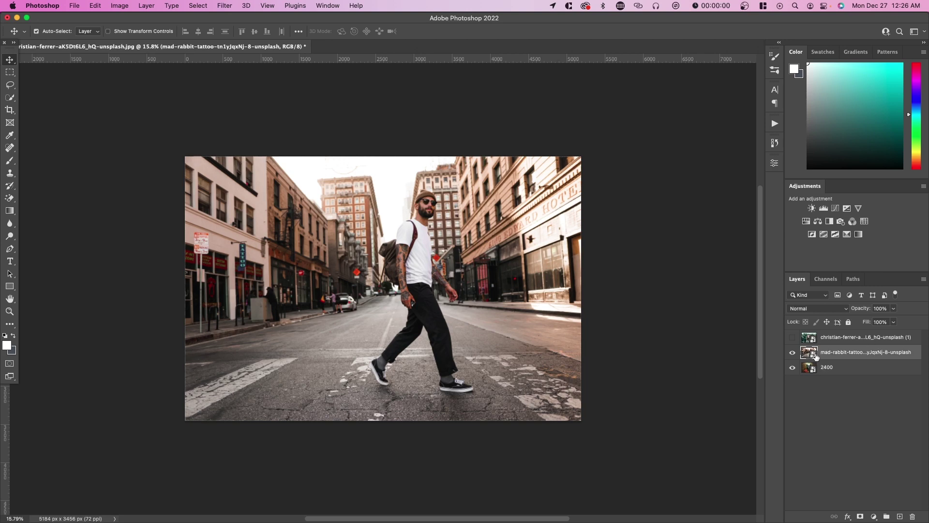
pyautogui.click(793, 353)
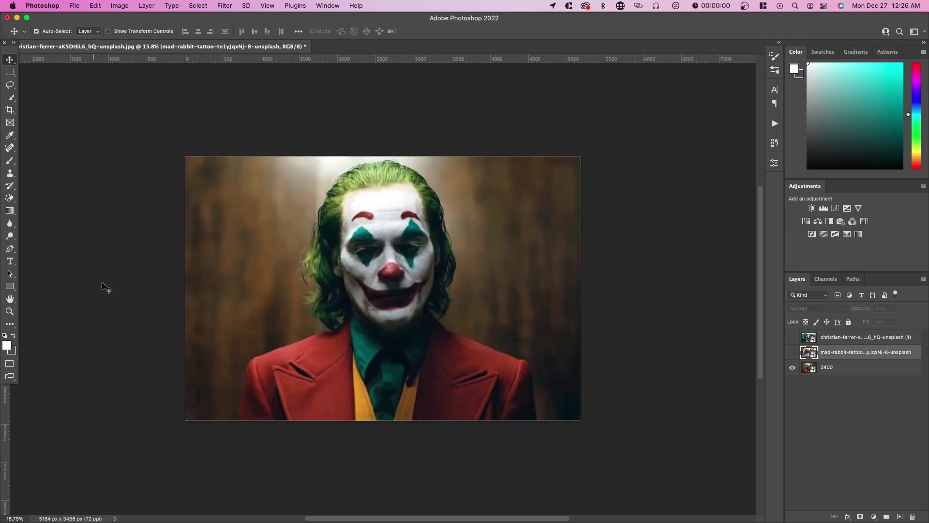
# Bring up Filter > Neural Filters beside the street photo and choose the Harmonization filter
pyautogui.click(224, 6)
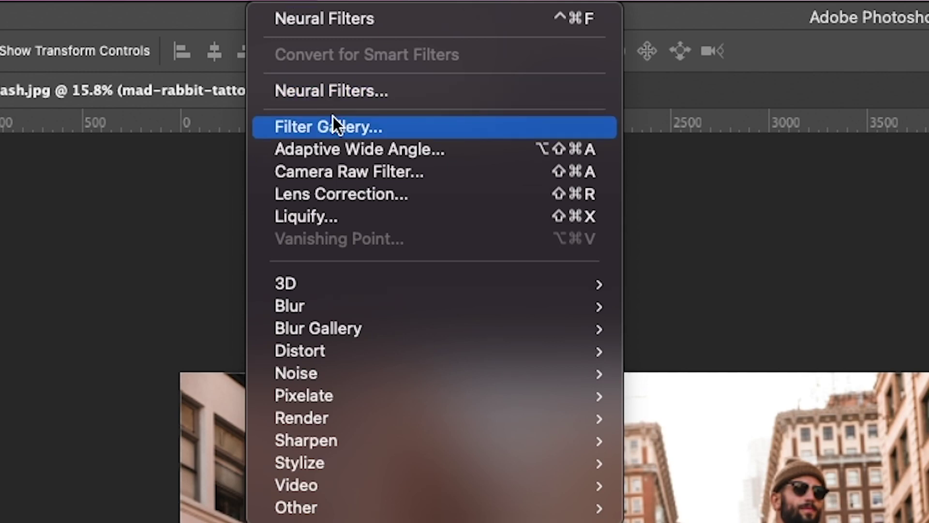
pyautogui.click(363, 97)
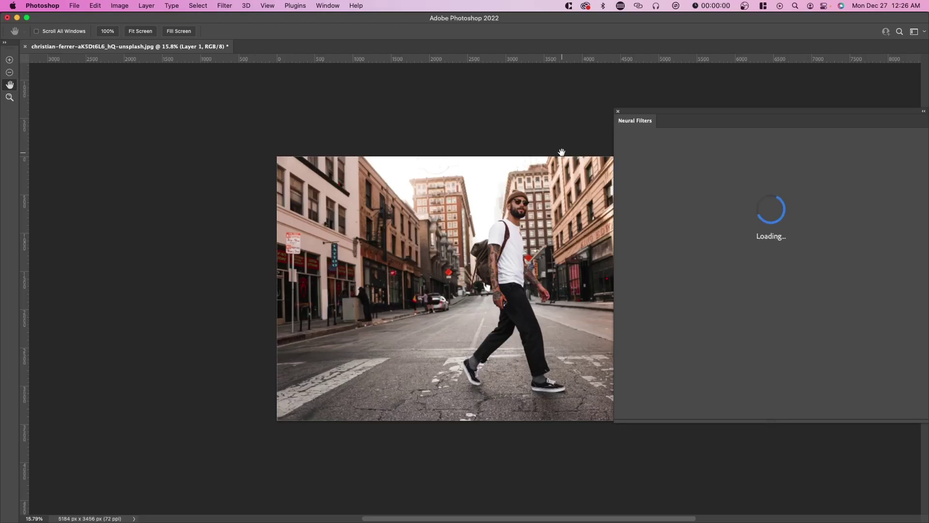
pyautogui.moveTo(702, 116); pyautogui.dragTo(419, 119)
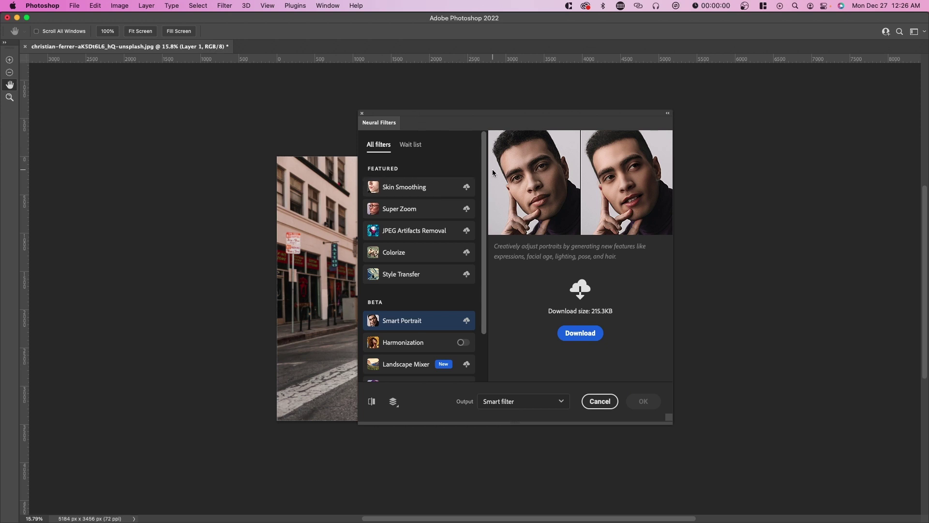
pyautogui.click(406, 342)
pyautogui.moveTo(496, 123); pyautogui.dragTo(673, 121)
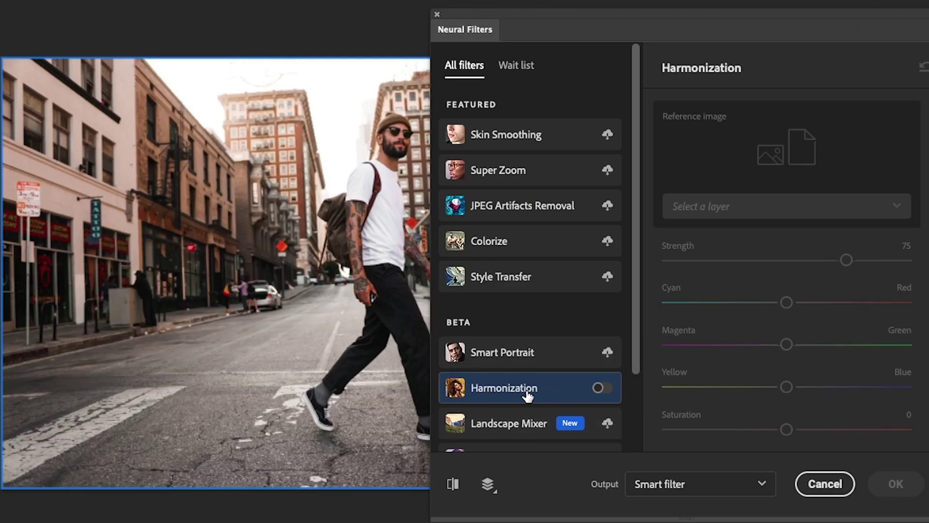
pyautogui.moveTo(532, 396)
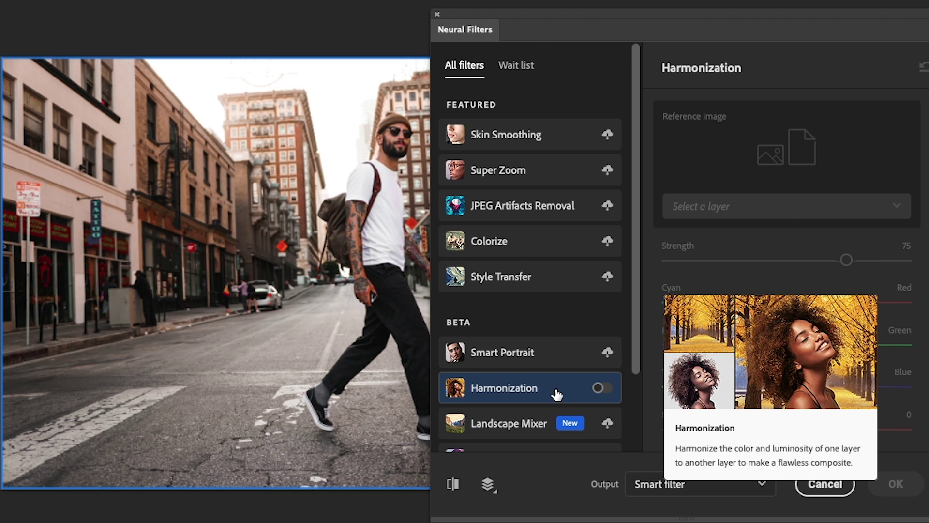
# Enable Harmonization with the 2400 Joker layer as the reference image
pyautogui.click(600, 388)
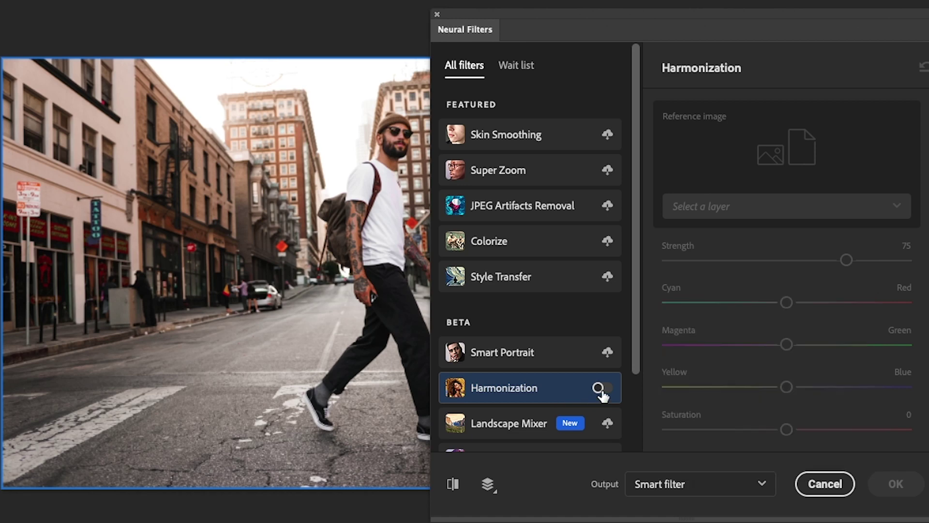
pyautogui.click(748, 209)
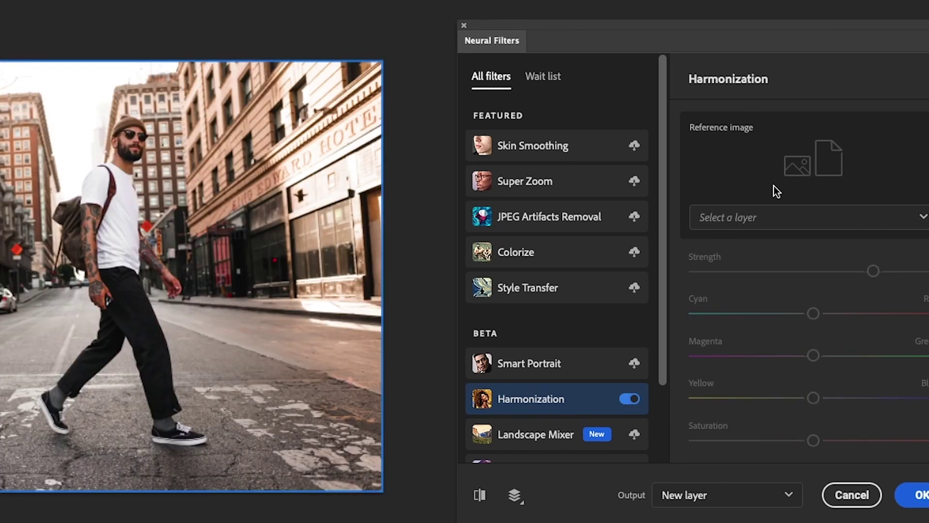
pyautogui.click(755, 216)
pyautogui.click(841, 292)
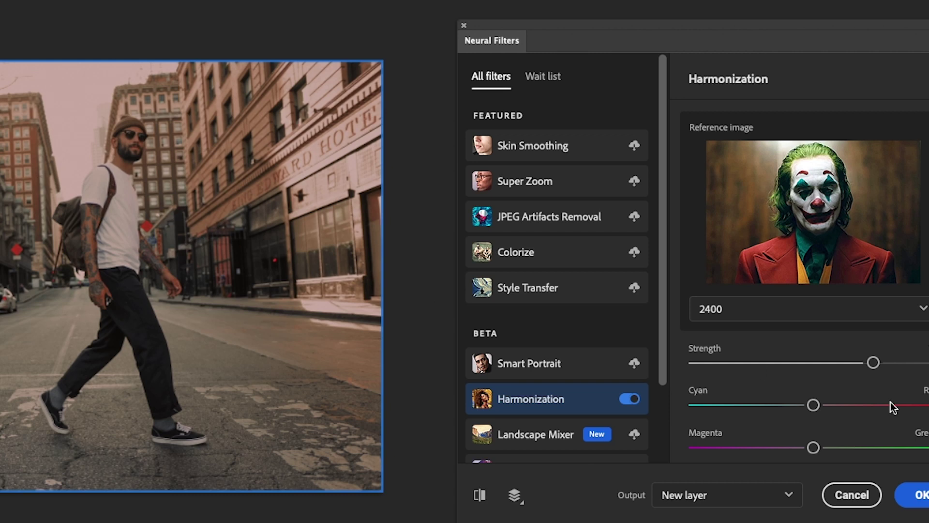
# Set the Harmonization strength to 59 and brighten the result slightly
pyautogui.moveTo(874, 363); pyautogui.dragTo(836, 362)
pyautogui.scroll(-3, 753, 389)
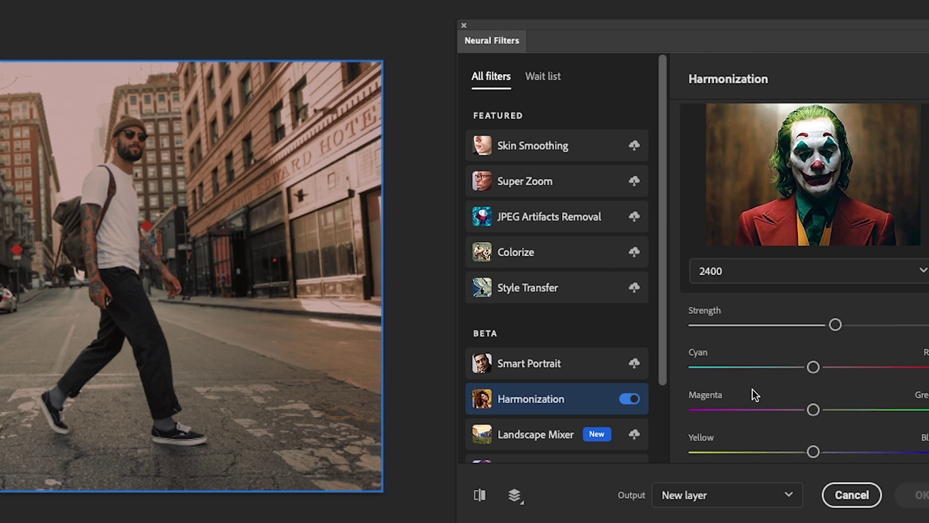
pyautogui.scroll(-1, 747, 389)
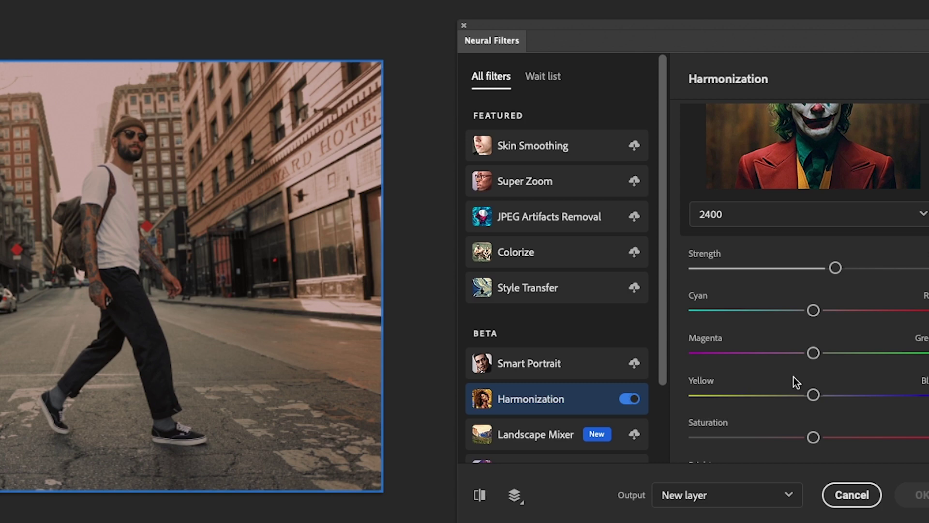
pyautogui.scroll(-2, 876, 373)
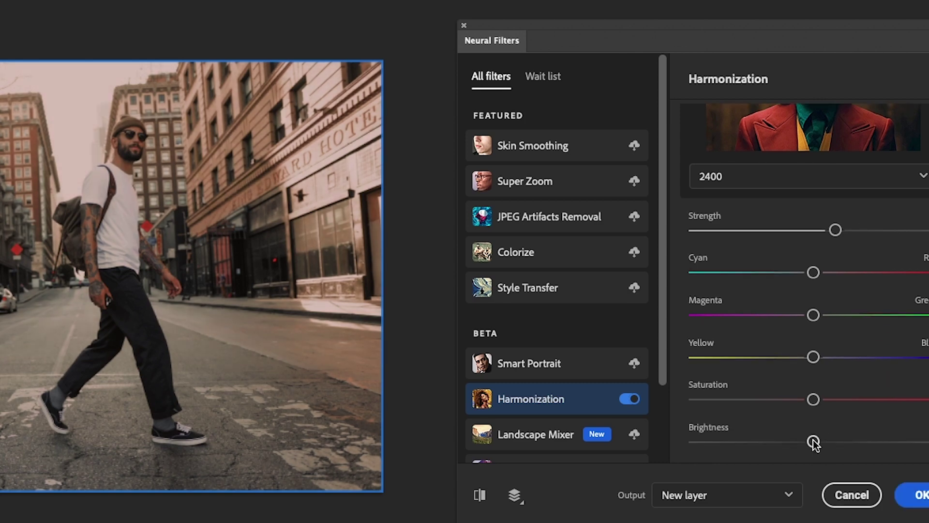
pyautogui.moveTo(814, 443); pyautogui.dragTo(831, 441)
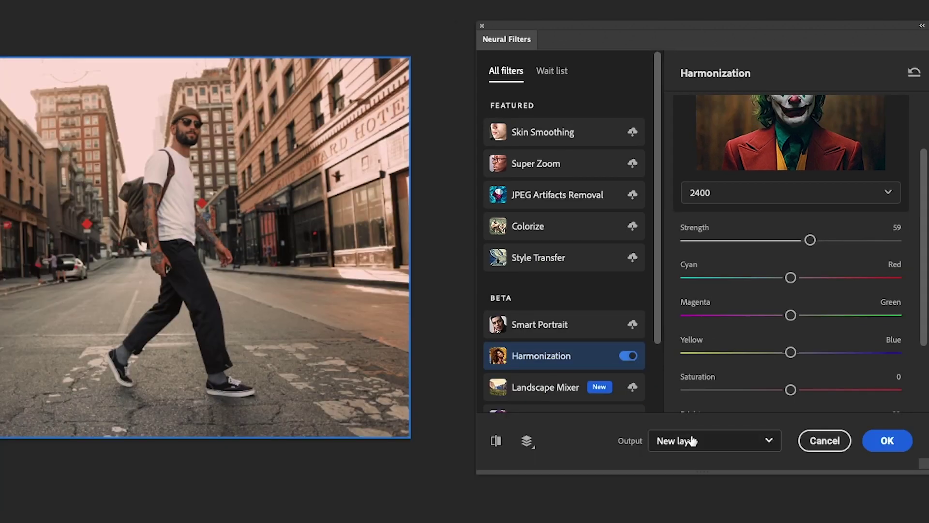
pyautogui.click(692, 440)
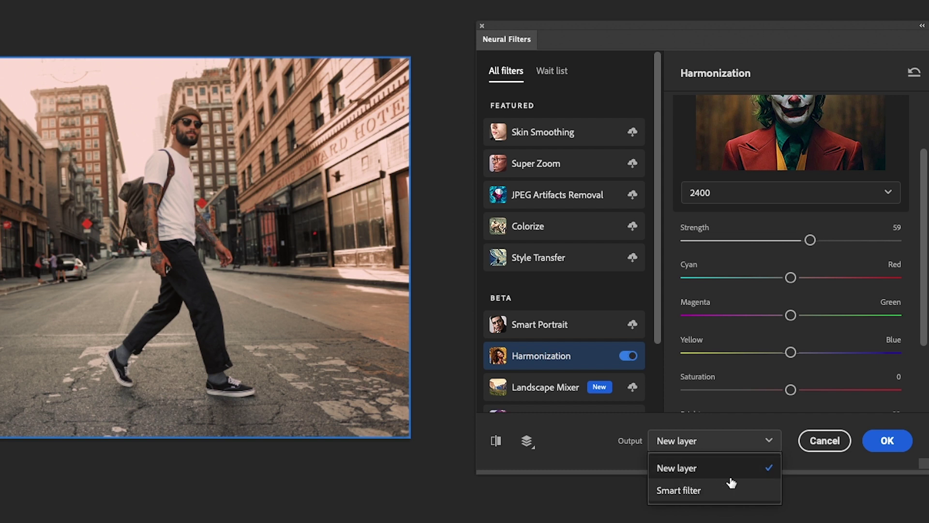
# Output the harmonization as a smart filter, then toggle it off and on to compare colours
pyautogui.click(692, 491)
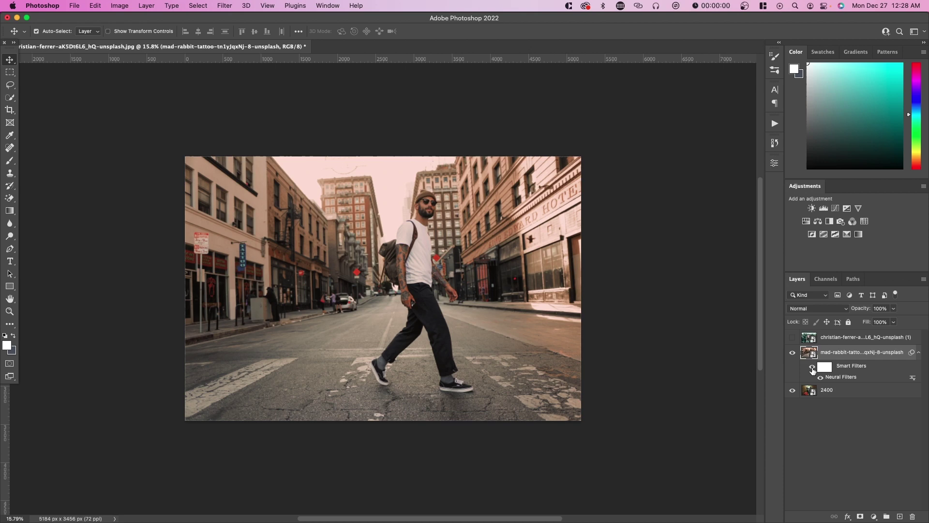
pyautogui.click(812, 367)
pyautogui.click(813, 367)
pyautogui.click(813, 368)
pyautogui.click(813, 368)
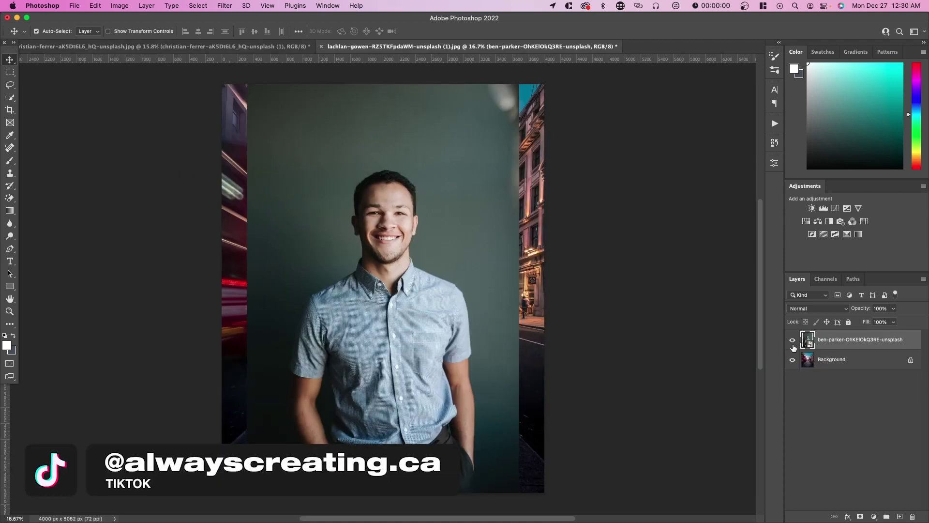
# Scale up the smiling man's photo with Free Transform and nudge it slightly left
pyautogui.click(793, 340)
pyautogui.click(792, 340)
pyautogui.press('super+t')
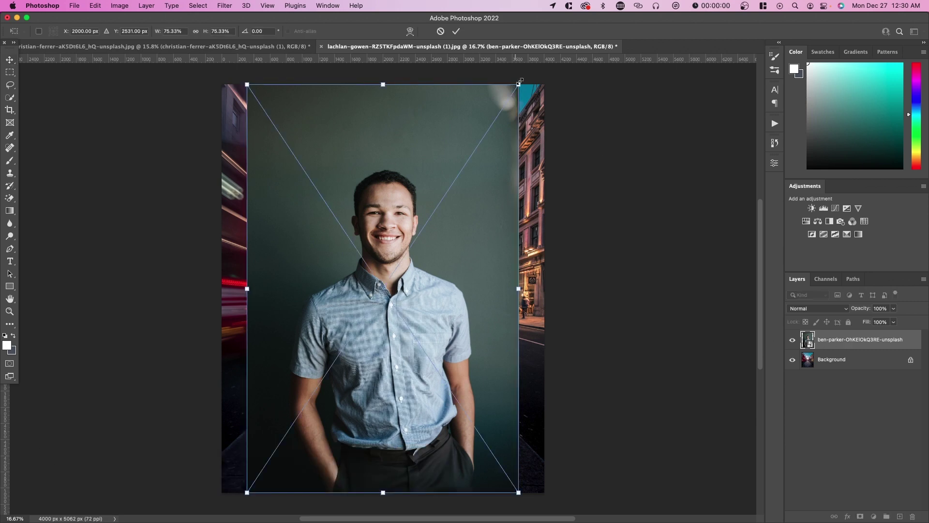
pyautogui.moveTo(519, 84); pyautogui.dragTo(558, 84)
pyautogui.press('Return')
pyautogui.moveTo(426, 237); pyautogui.dragTo(411, 238)
# Mask the man out with Select Subject and move him left over the street
pyautogui.click(9, 99)
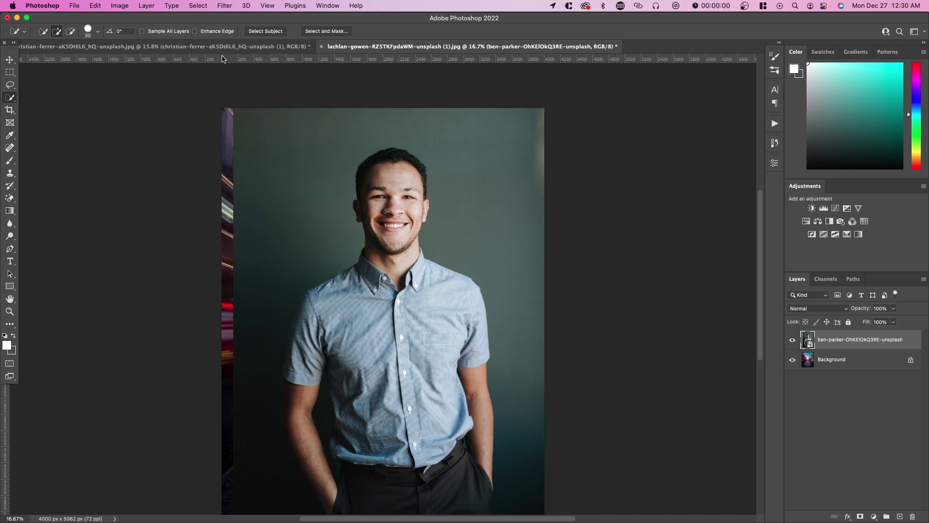
pyautogui.scroll(-2, 499, 260)
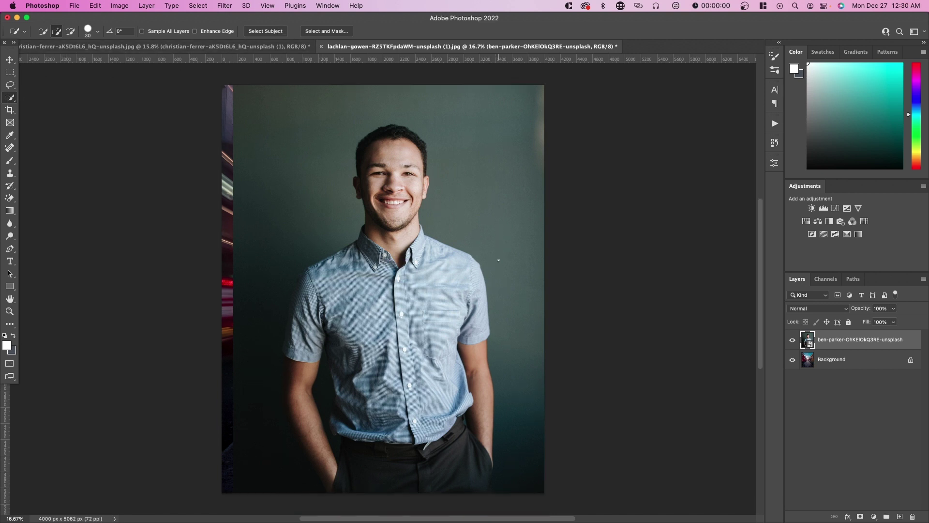
pyautogui.click(271, 32)
pyautogui.click(860, 516)
pyautogui.press('v')
pyautogui.moveTo(402, 412); pyautogui.dragTo(393, 412)
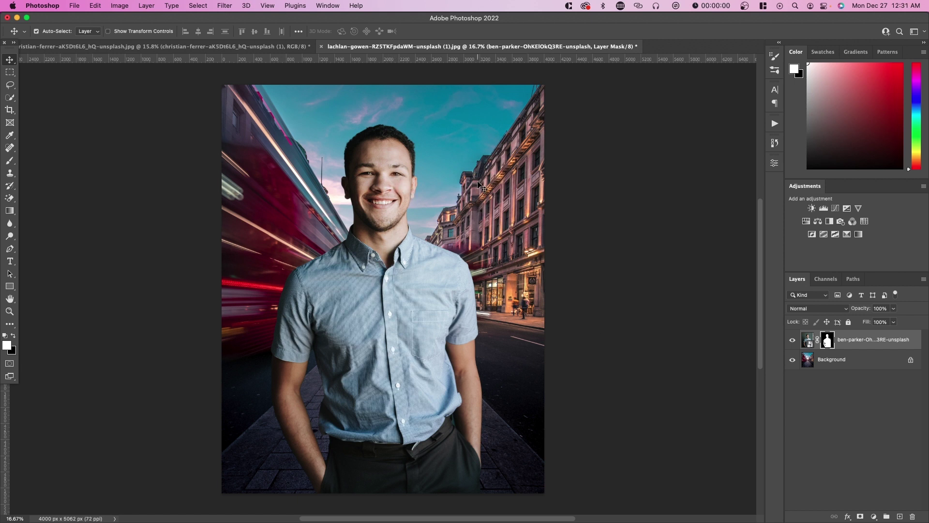
# Harmonize the man to the Background street layer, outputting the result as a new layer
pyautogui.click(194, 4)
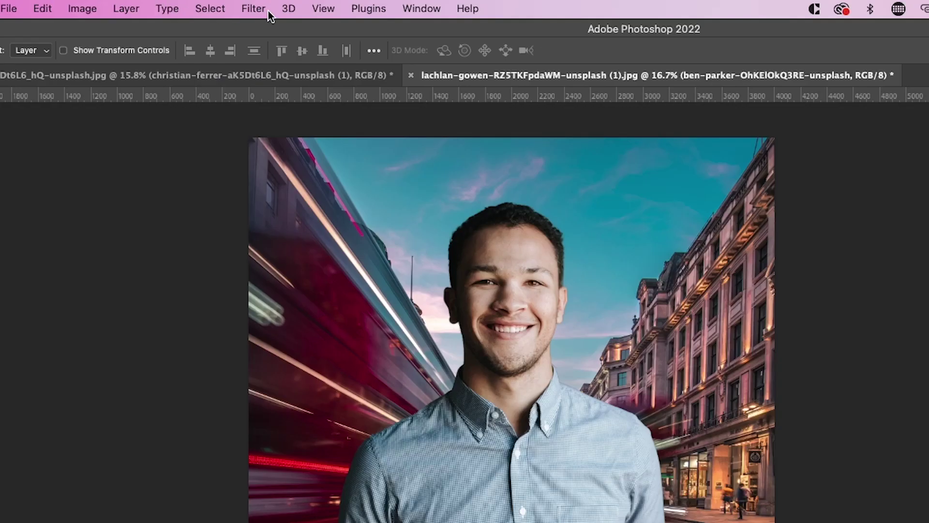
pyautogui.click(225, 6)
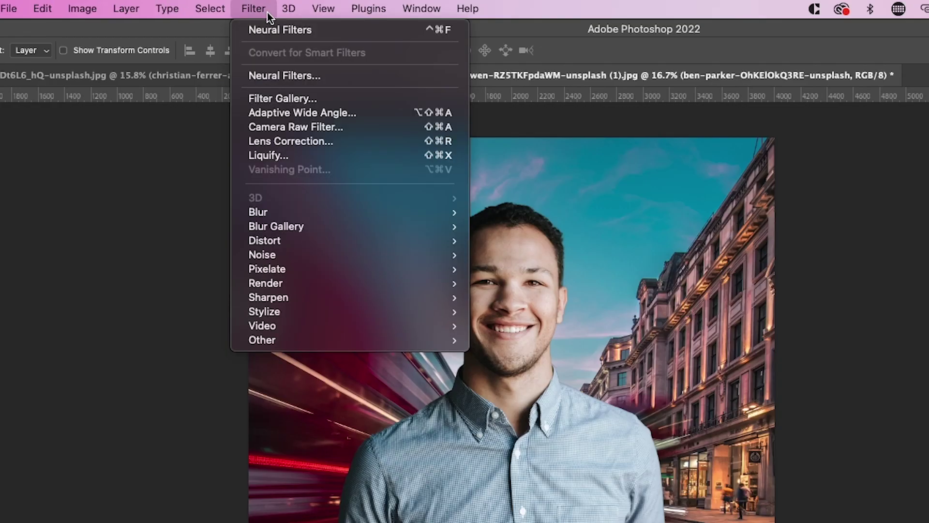
pyautogui.click(290, 73)
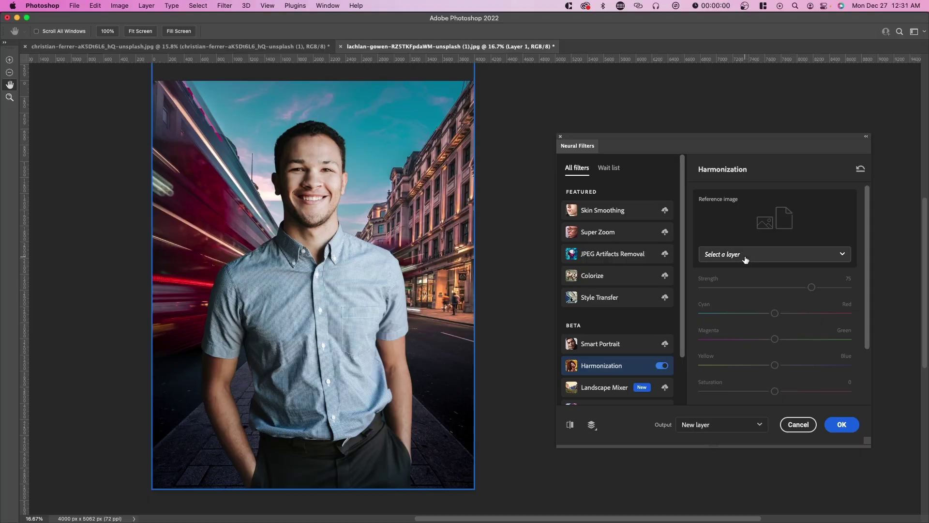
pyautogui.click(749, 253)
pyautogui.click(750, 280)
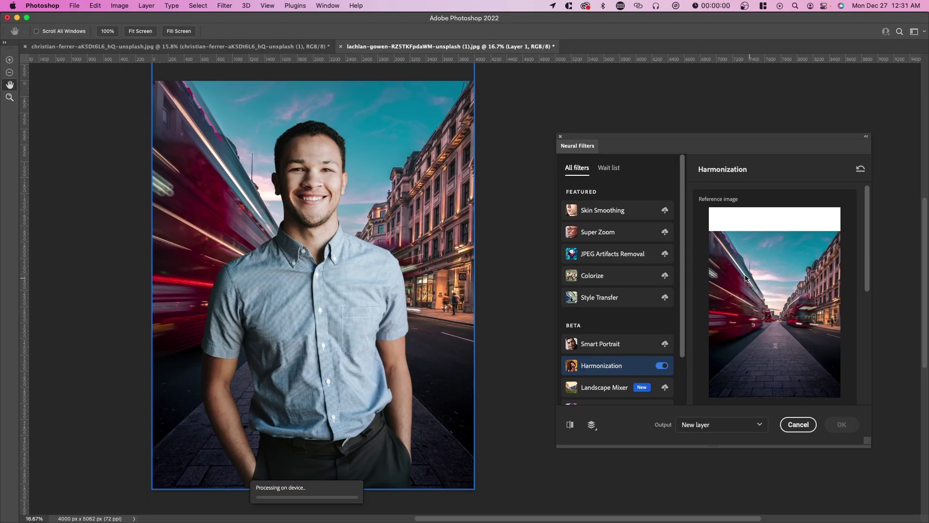
pyautogui.scroll(-5, 784, 304)
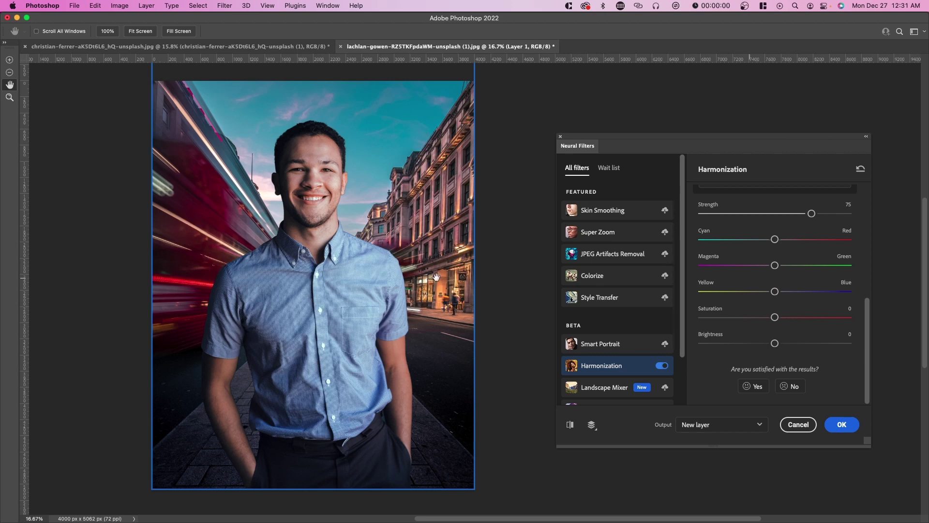
pyautogui.click(722, 425)
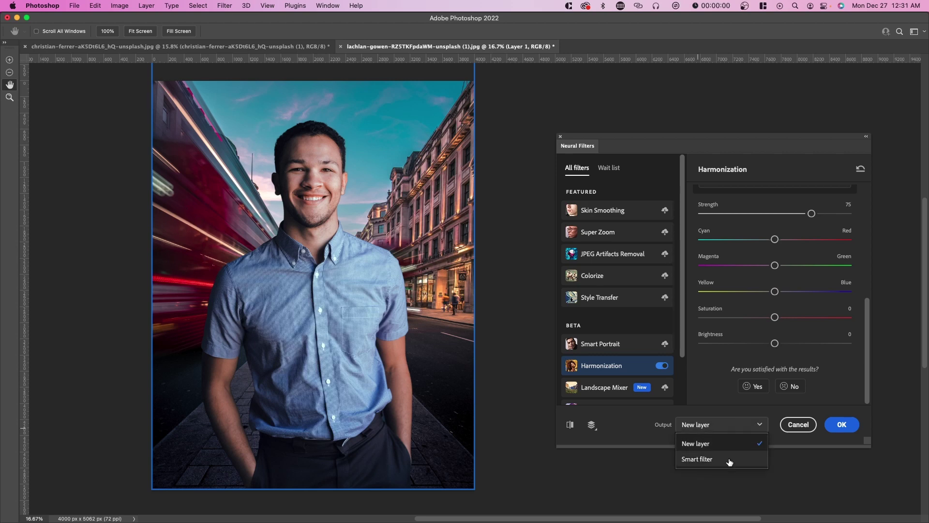
pyautogui.click(842, 424)
pyautogui.click(792, 340)
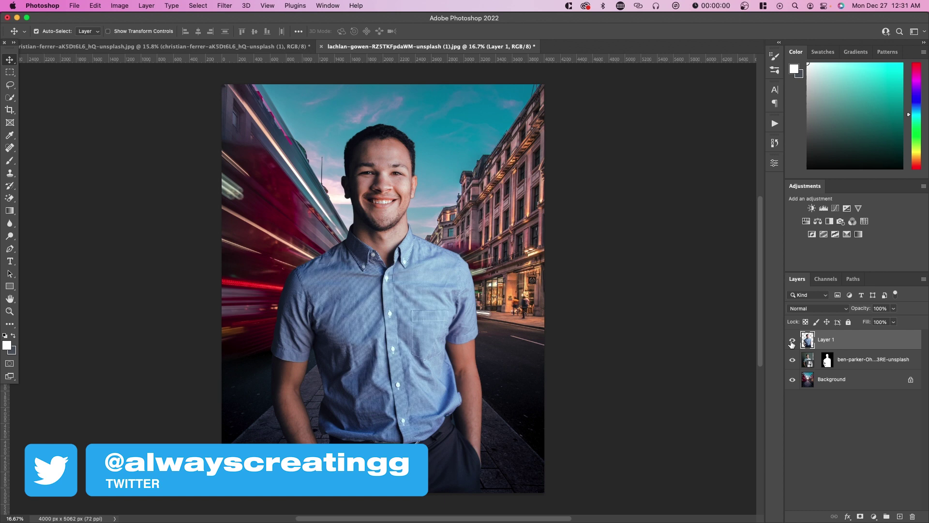
pyautogui.click(792, 340)
pyautogui.click(793, 340)
pyautogui.click(792, 340)
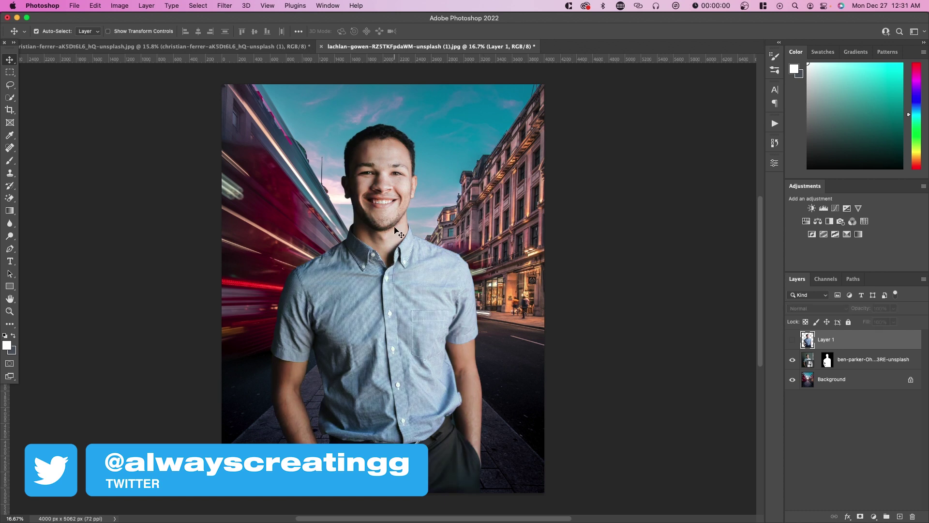
pyautogui.click(792, 340)
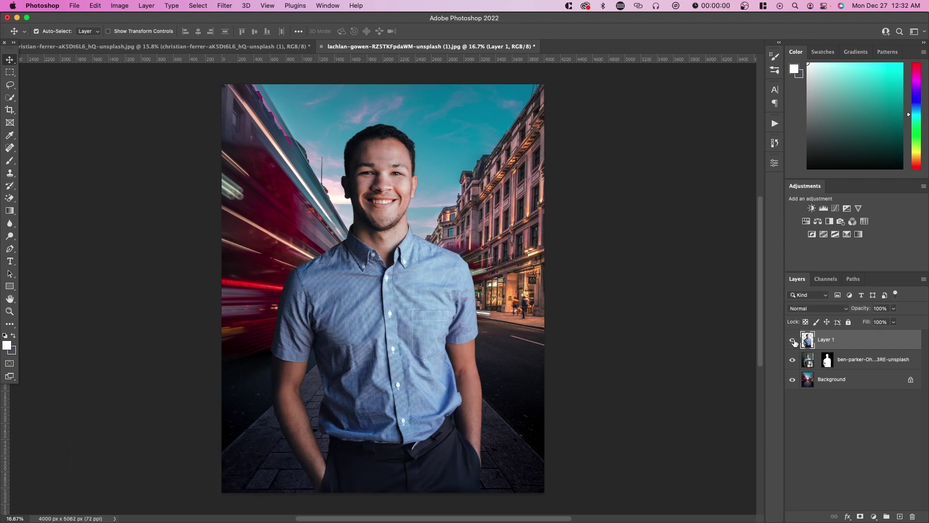
pyautogui.click(792, 341)
pyautogui.click(793, 340)
pyautogui.click(792, 341)
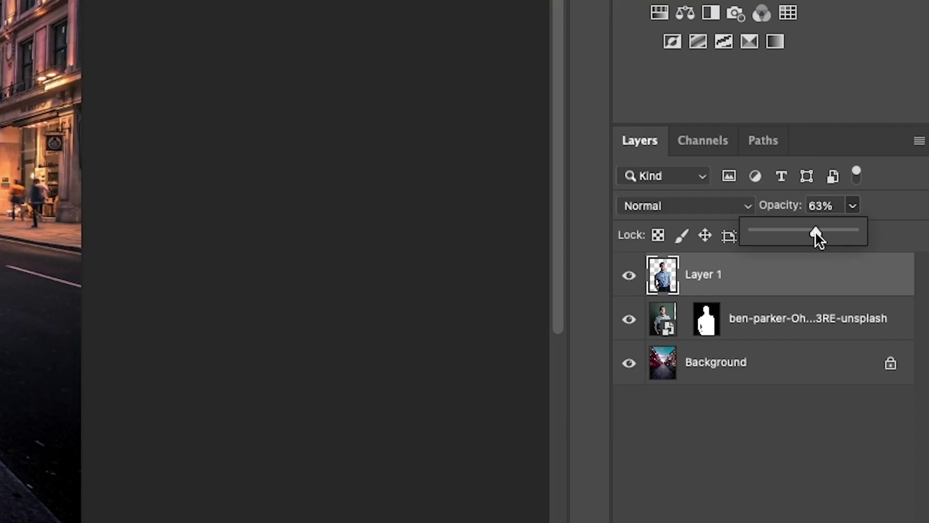
pyautogui.moveTo(815, 232); pyautogui.dragTo(888, 213)
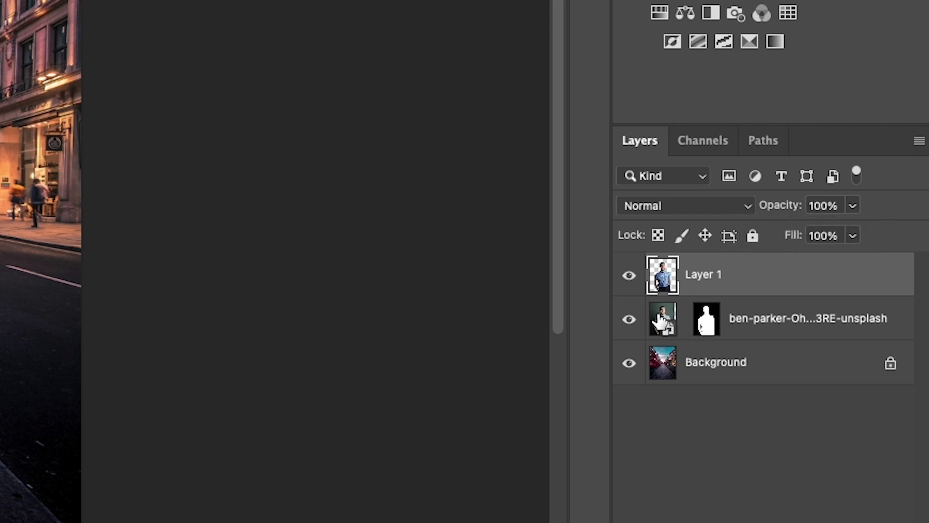